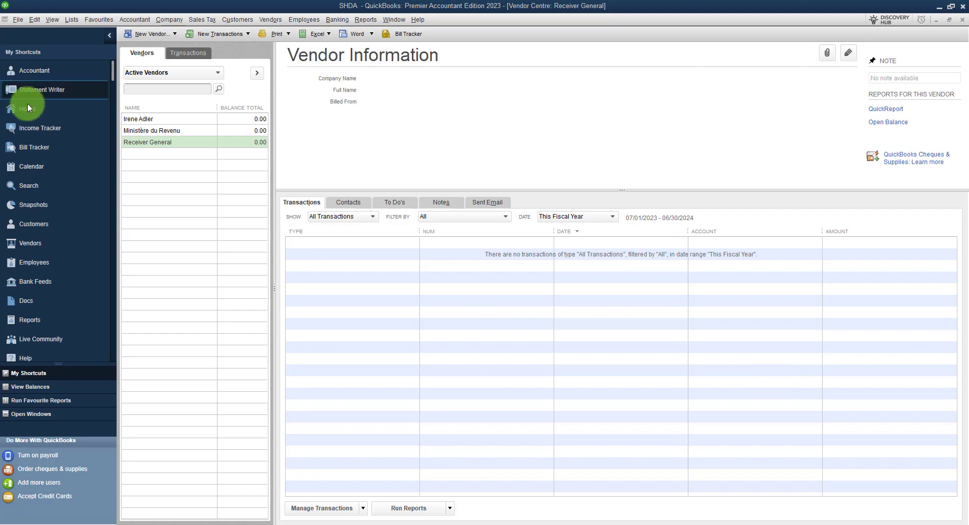
- Open the Receiver General vendor's sales tax settings for editing and select GST/HST Return as the tax return
{"action": "left_click", "coordinate": [35, 243]}
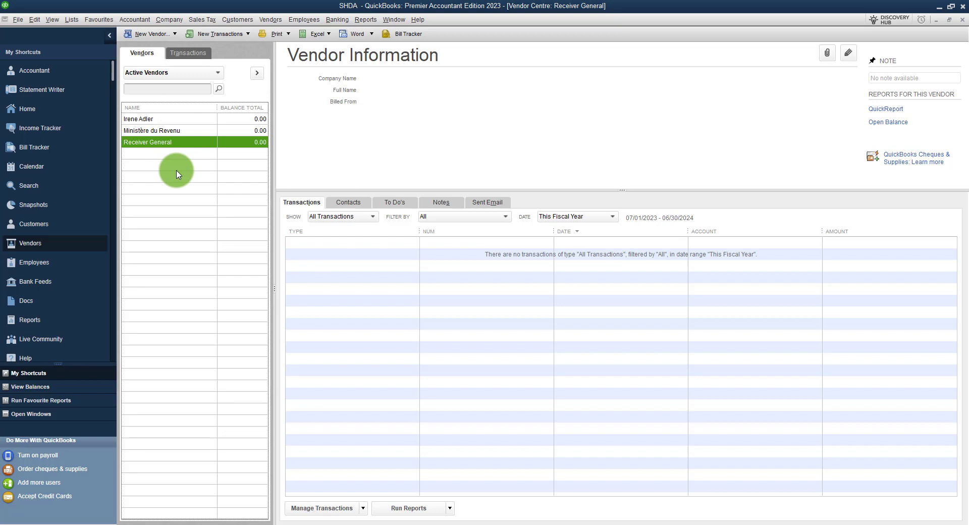
{"action": "double_click", "coordinate": [186, 144]}
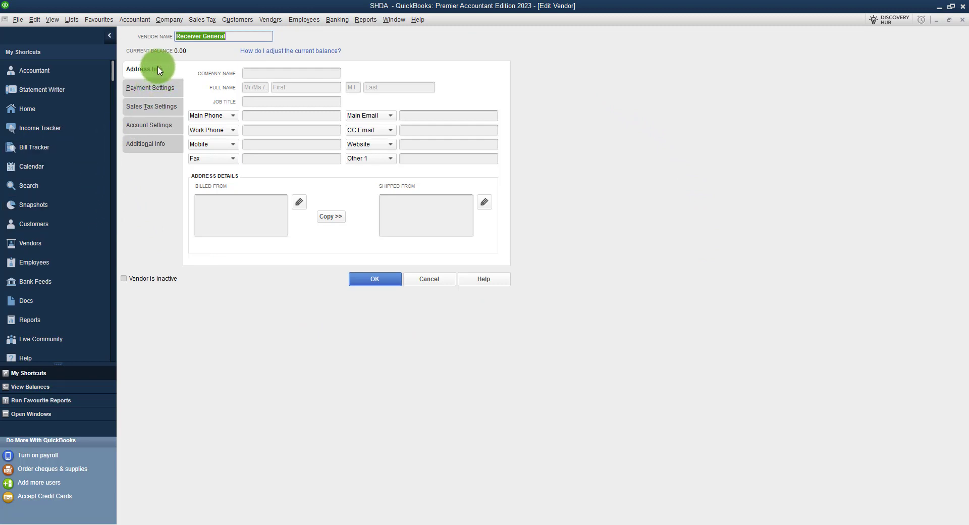
{"action": "left_click", "coordinate": [155, 108]}
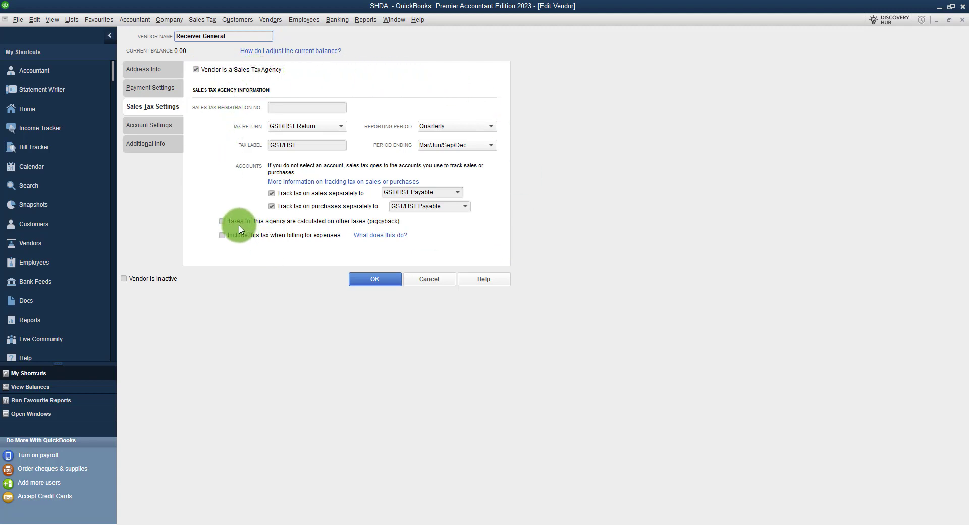
{"action": "left_click", "coordinate": [288, 106]}
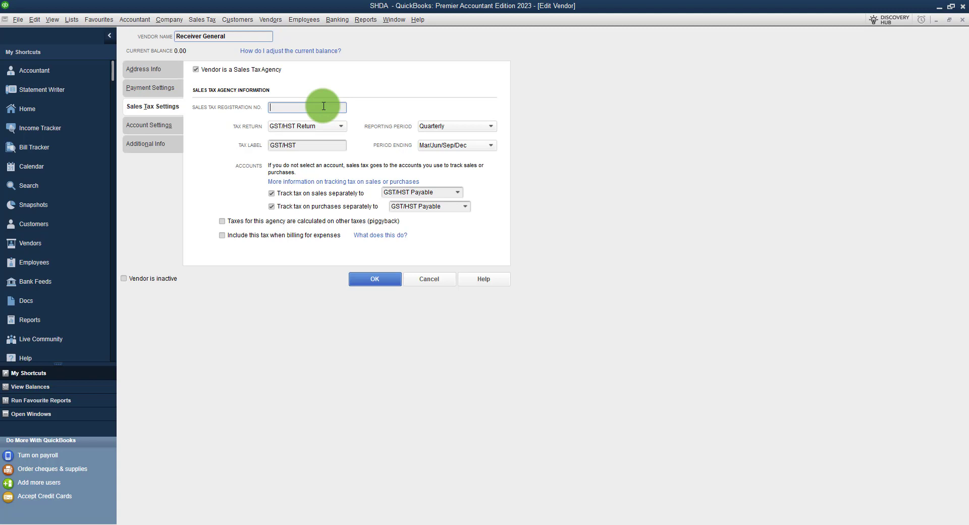
{"action": "left_click", "coordinate": [325, 126]}
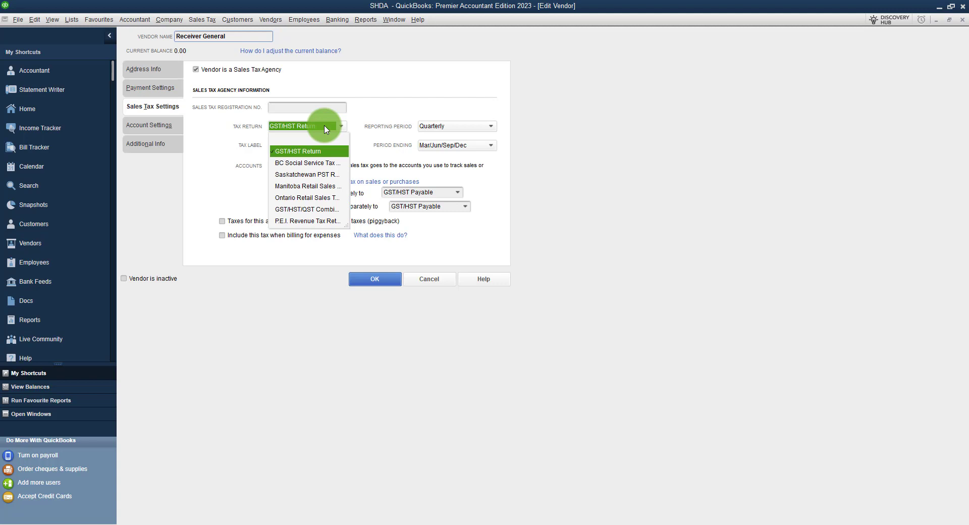
{"action": "left_click", "coordinate": [315, 154]}
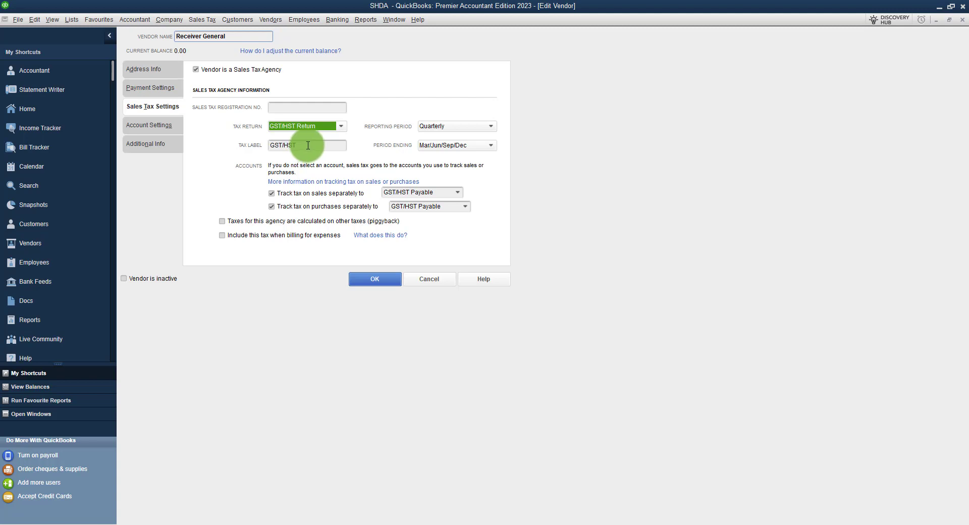
- Set the Receiver General's reporting period to Annual with the period ending in June
{"action": "left_click", "coordinate": [471, 131]}
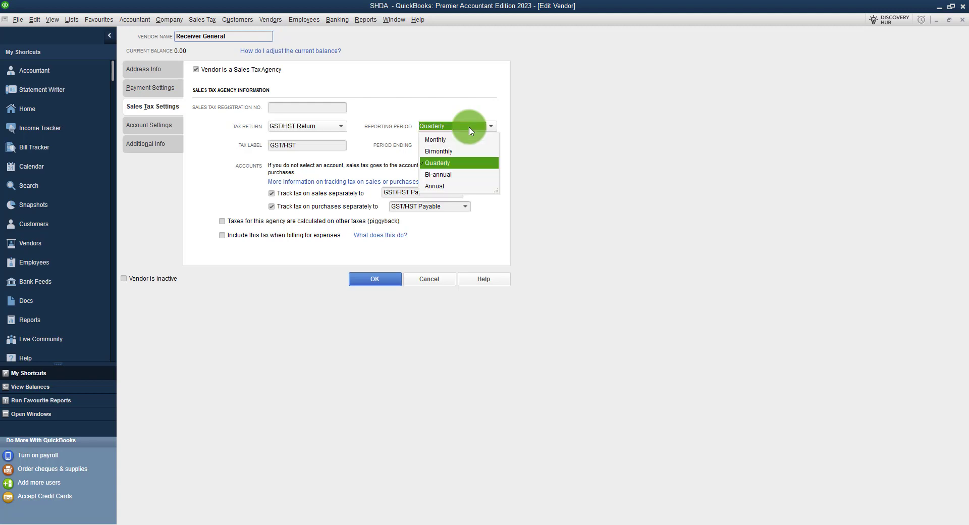
{"action": "left_click", "coordinate": [436, 186]}
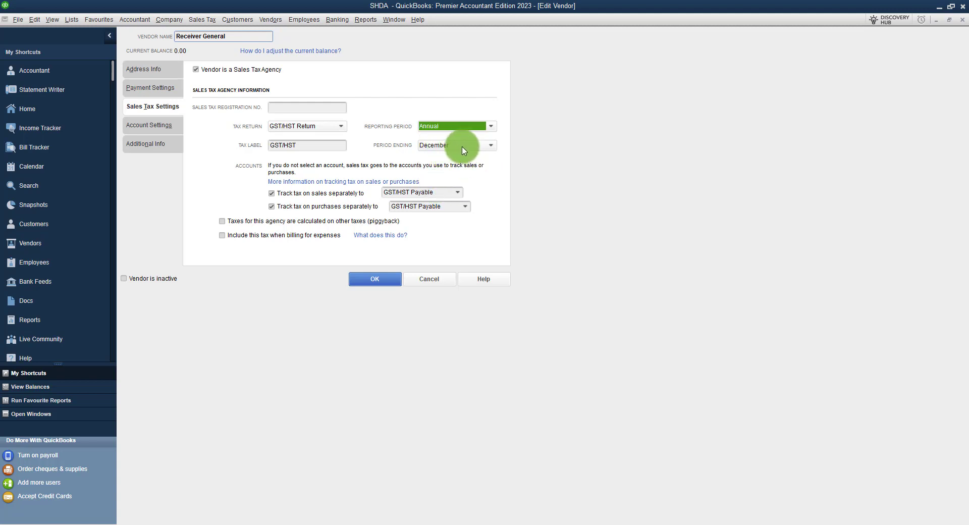
{"action": "left_click", "coordinate": [464, 147]}
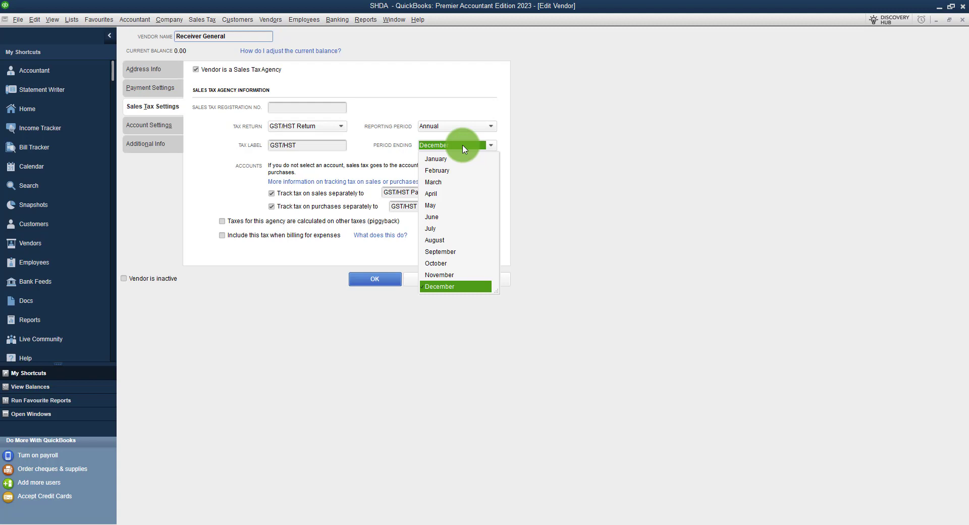
{"action": "left_click", "coordinate": [432, 217]}
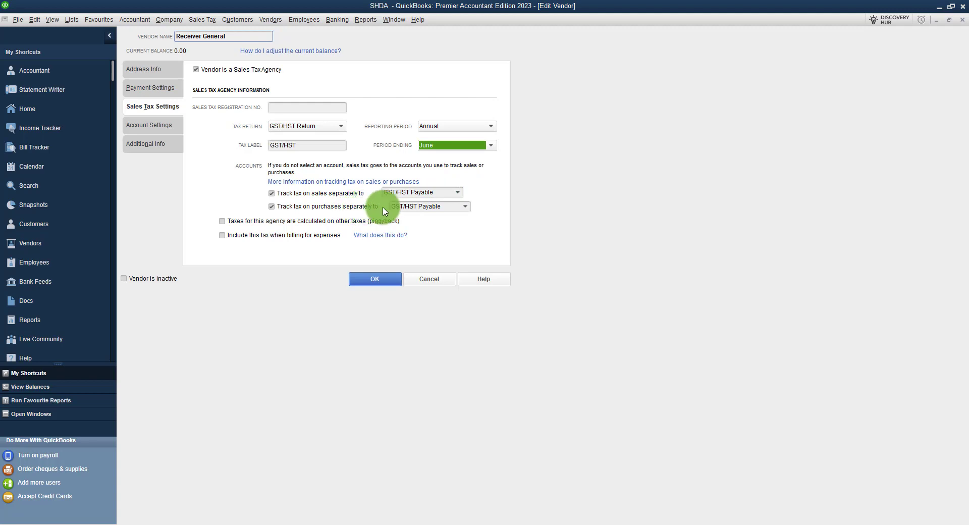
- Select GST/HST Payable as the account for tracking tax on sales separately
{"action": "left_click", "coordinate": [458, 193]}
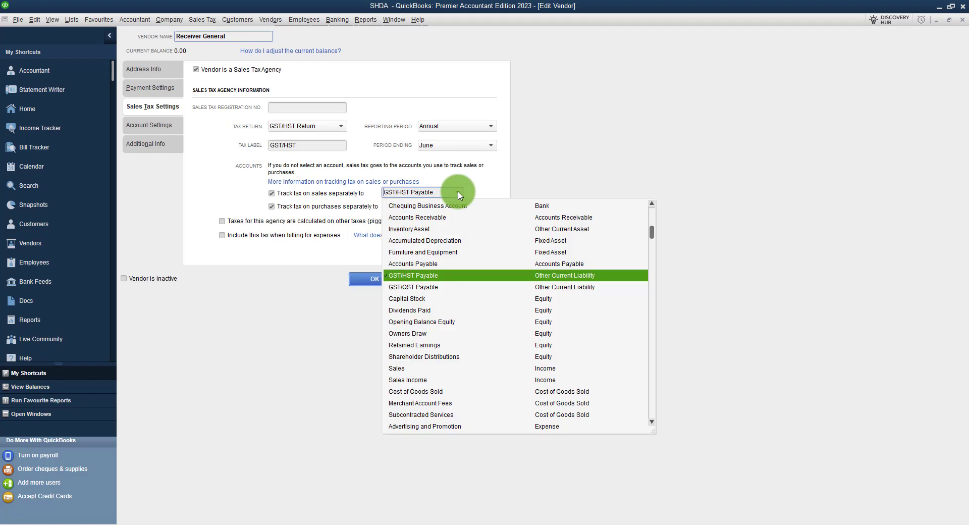
{"action": "left_click", "coordinate": [566, 278]}
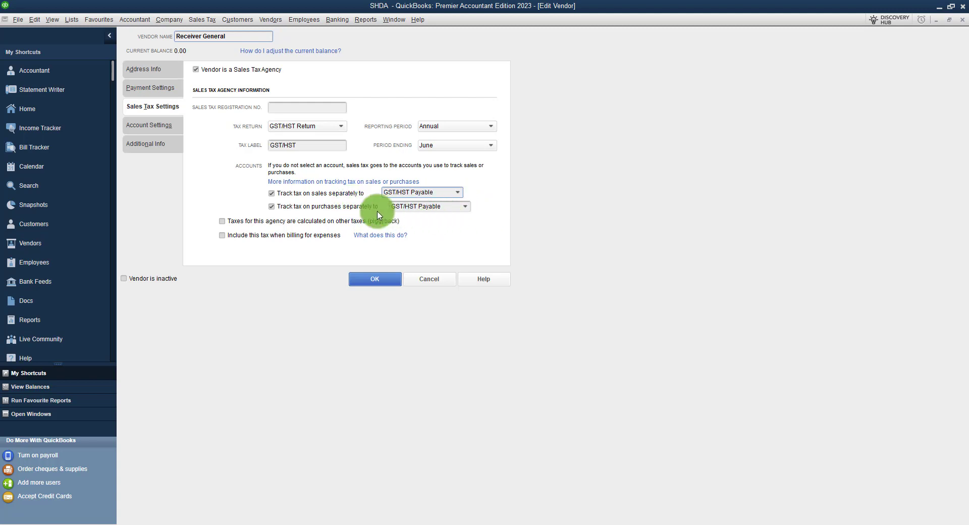
{"action": "left_click", "coordinate": [465, 208]}
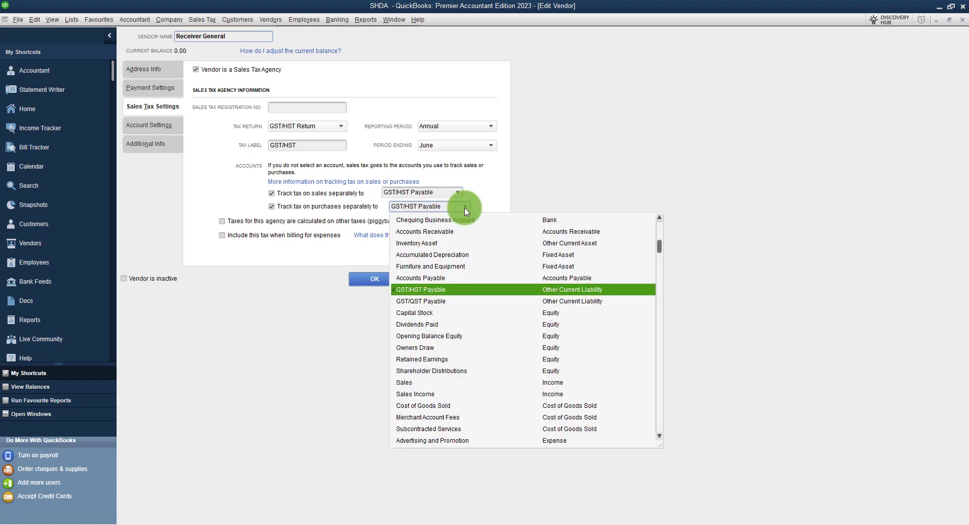
{"action": "scroll", "coordinate": [487, 265], "scroll_direction": "up", "scroll_amount": 1}
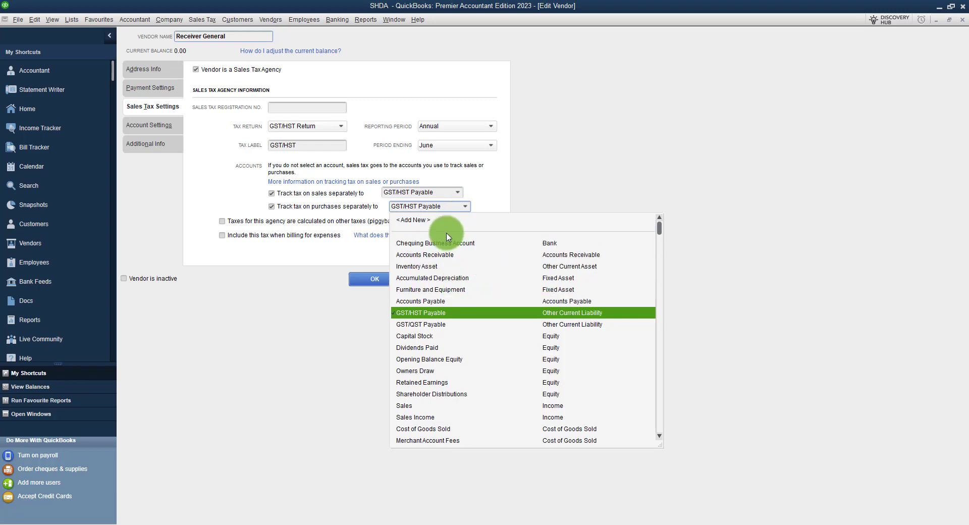
{"action": "left_click", "coordinate": [416, 222]}
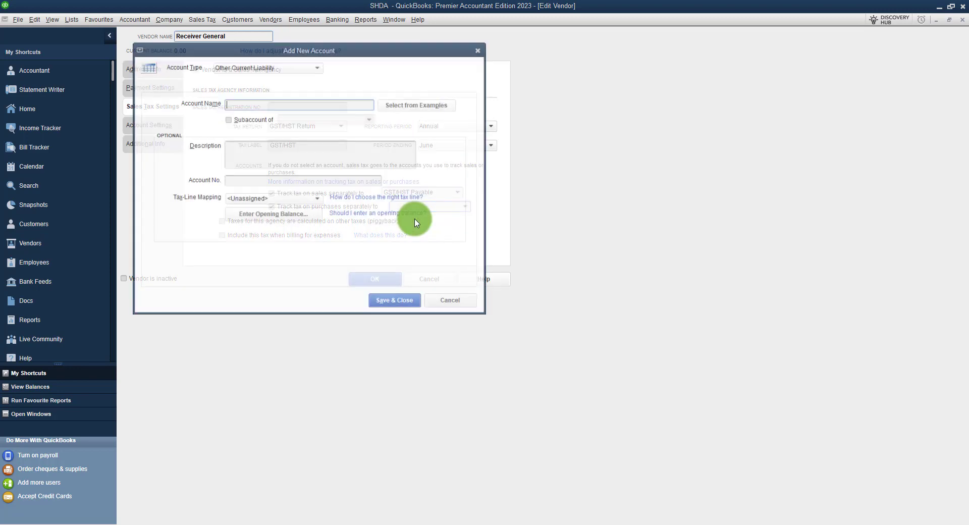
{"action": "left_click", "coordinate": [479, 48]}
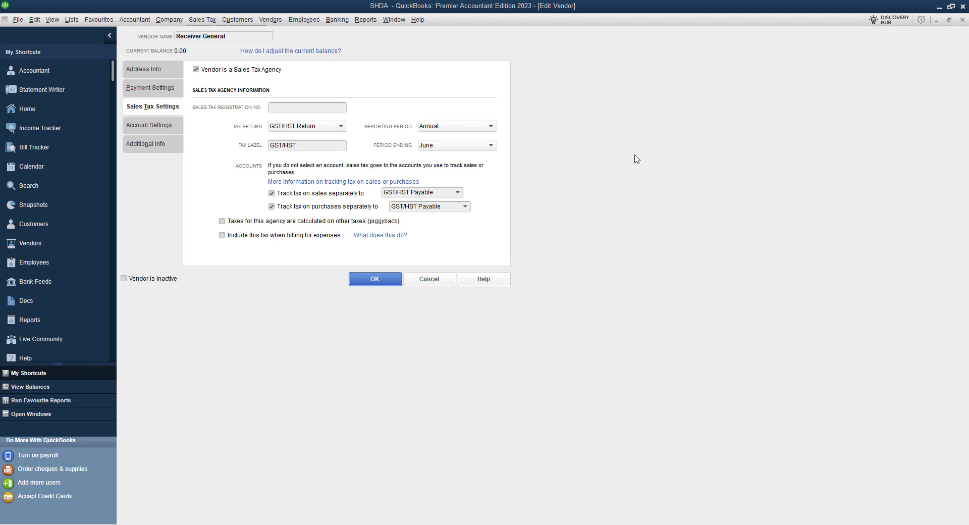
- Try the Monthly and Quarterly reporting periods for the Receiver General, finishing on Monthly
{"action": "left_click", "coordinate": [480, 131]}
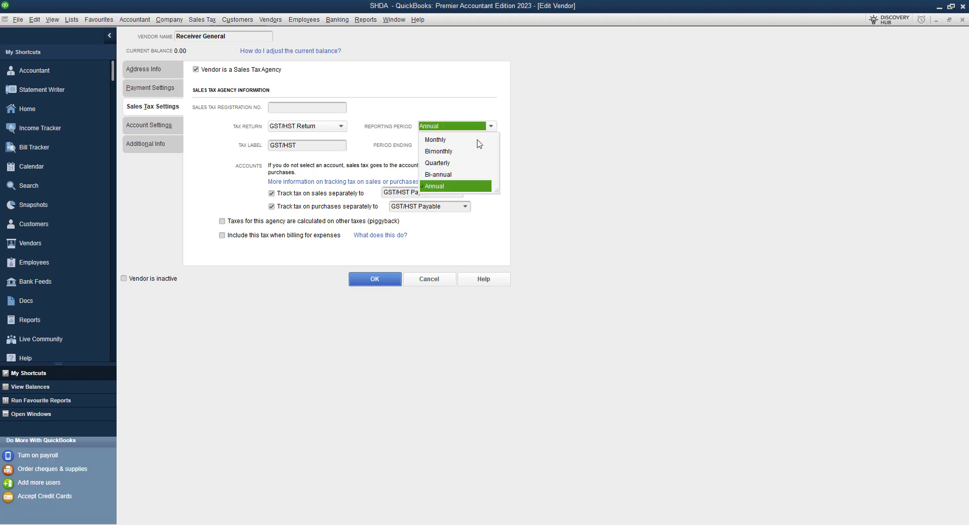
{"action": "left_click", "coordinate": [438, 140]}
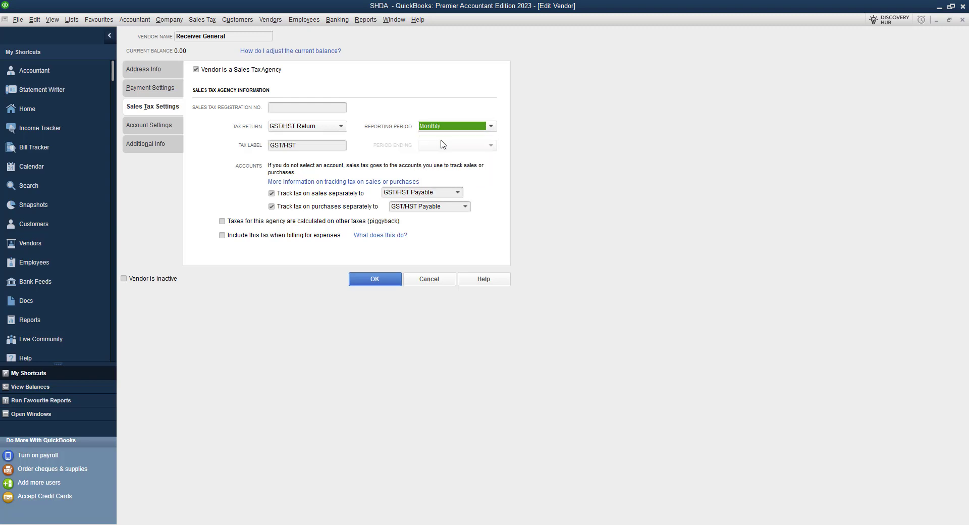
{"action": "left_click", "coordinate": [491, 127]}
{"action": "left_click", "coordinate": [451, 164]}
{"action": "left_click", "coordinate": [490, 128]}
{"action": "left_click", "coordinate": [459, 141]}
- Set the Receiver General's reporting period to Quarterly, keep the period ending at Mar/Jun/Sep/Dec, and save the vendor
{"action": "left_click", "coordinate": [491, 128]}
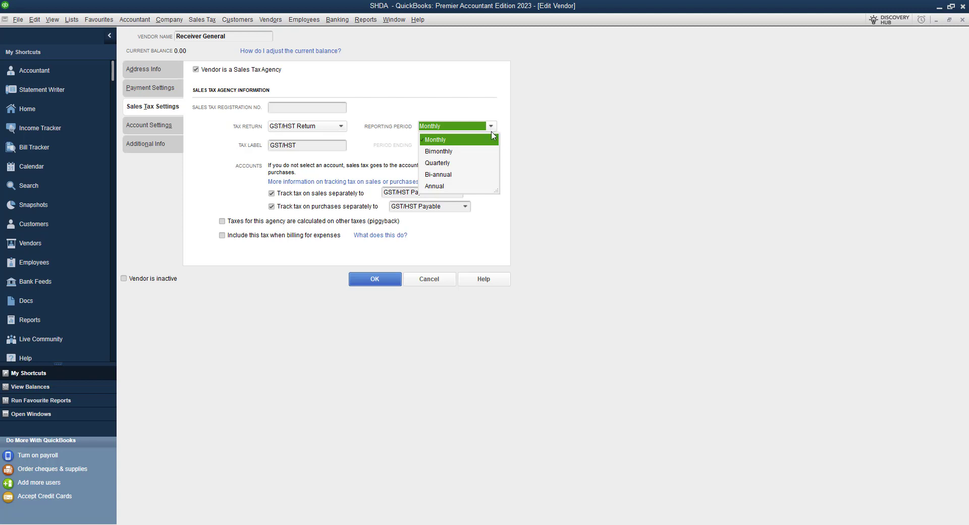
{"action": "left_click", "coordinate": [444, 163]}
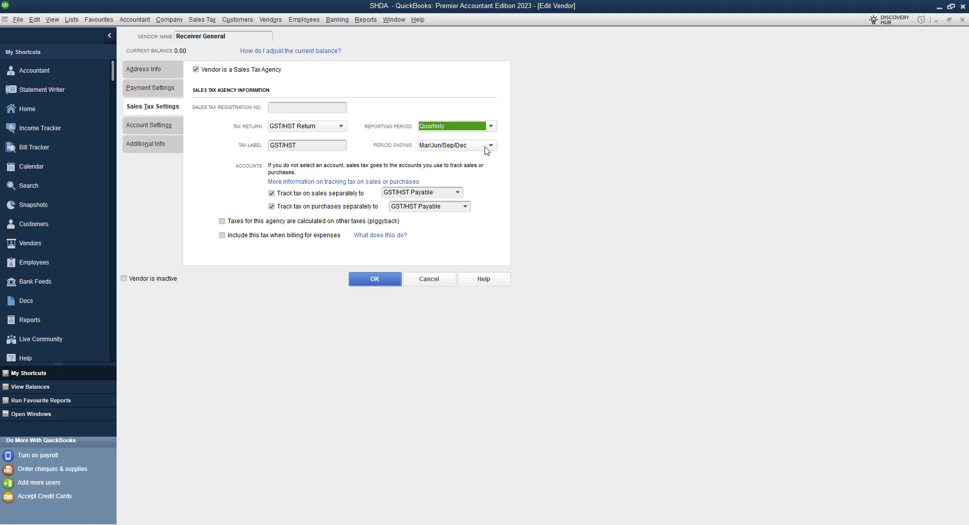
{"action": "left_click", "coordinate": [490, 146]}
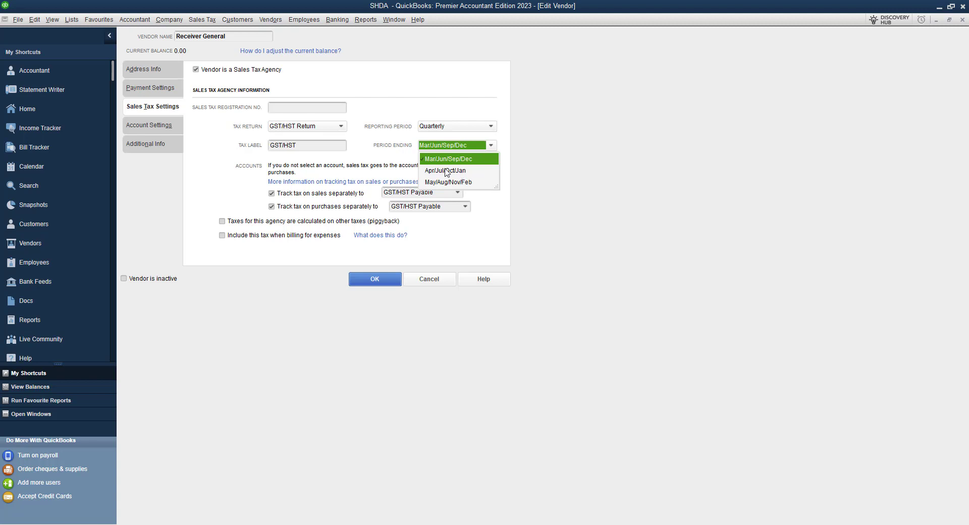
{"action": "left_click", "coordinate": [492, 216]}
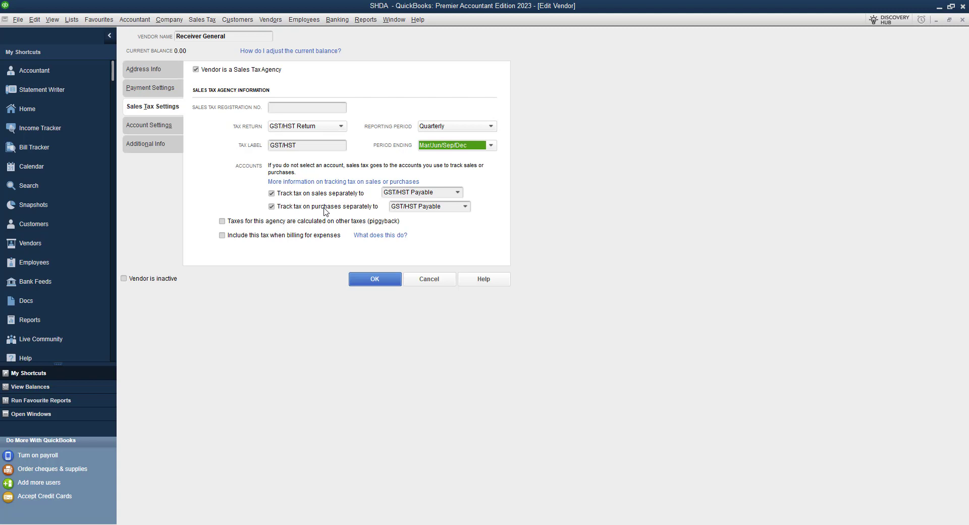
{"action": "left_click", "coordinate": [374, 280]}
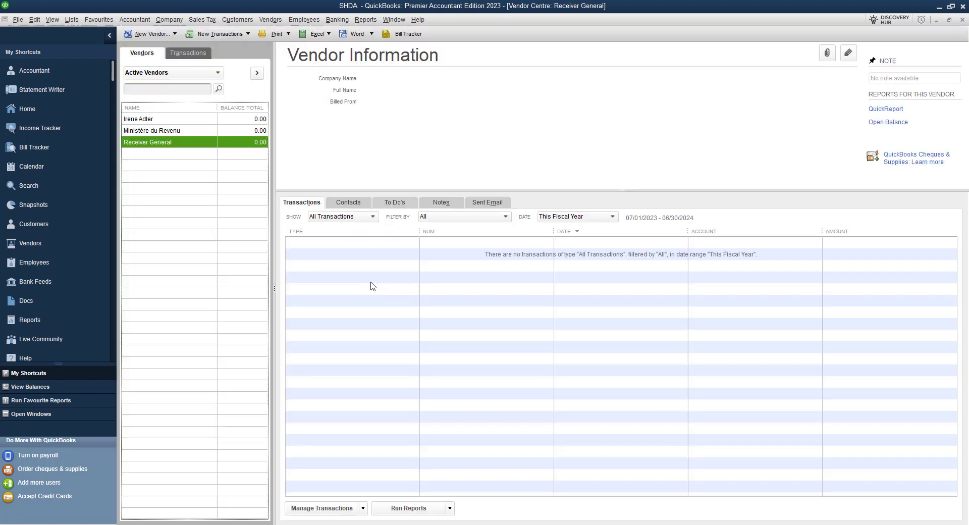
- In the Ministère du Revenu vendor's sales tax settings, select the combined GST/HST/QST tax return and save the vendor
{"action": "left_click", "coordinate": [162, 133]}
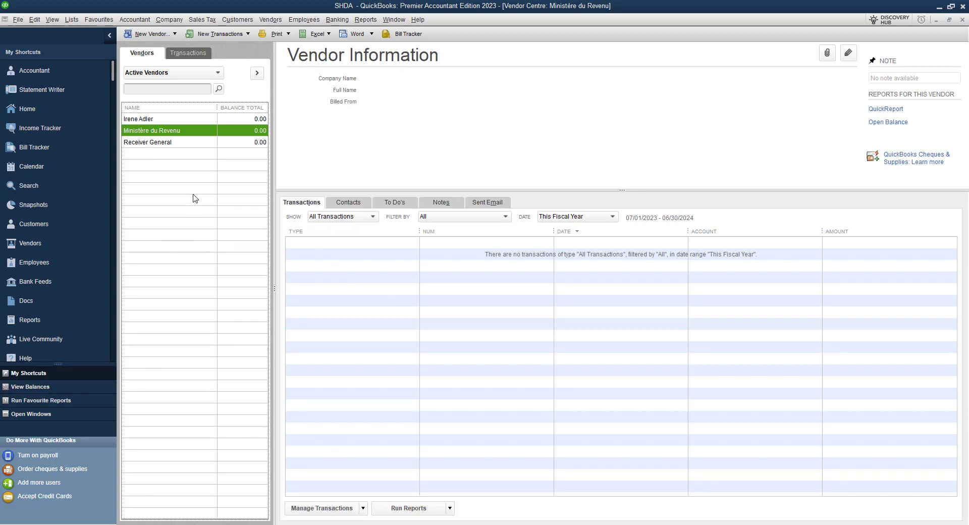
{"action": "double_click", "coordinate": [193, 133]}
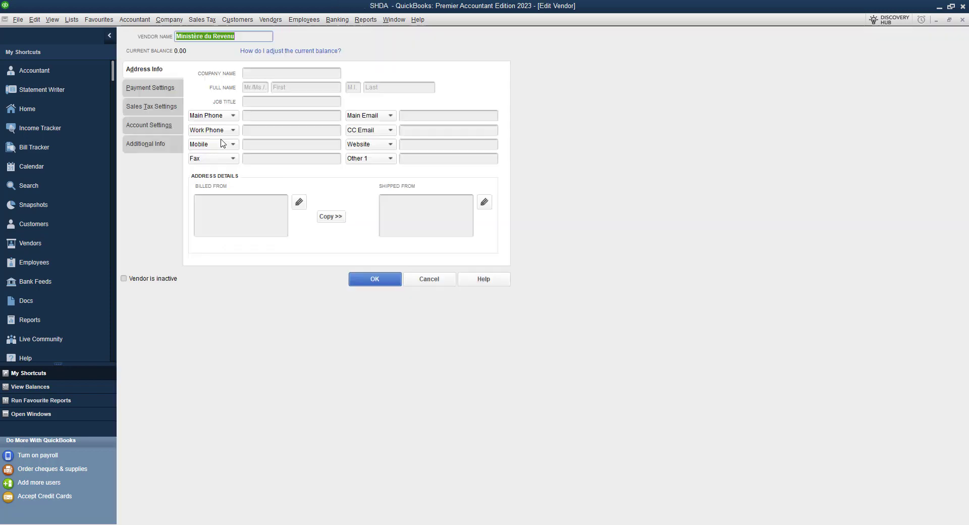
{"action": "left_click", "coordinate": [151, 107]}
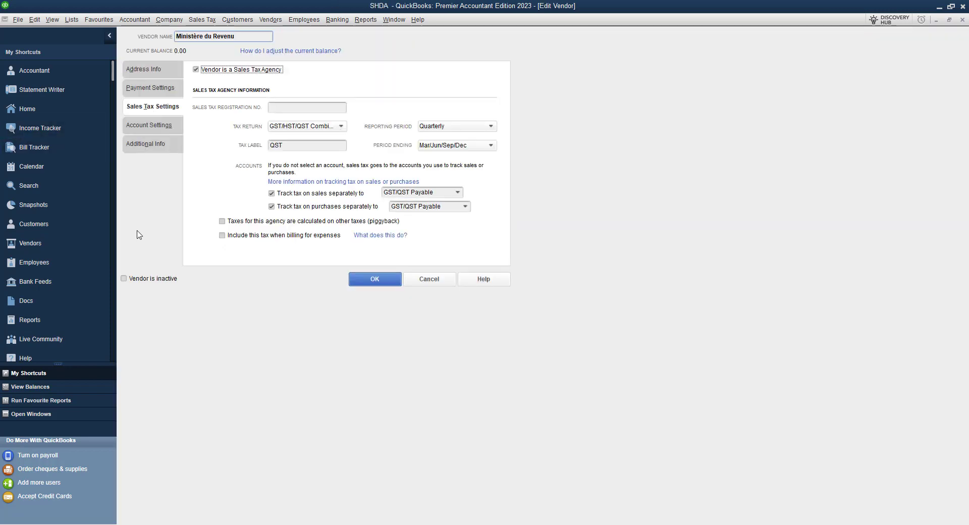
{"action": "left_click", "coordinate": [292, 106]}
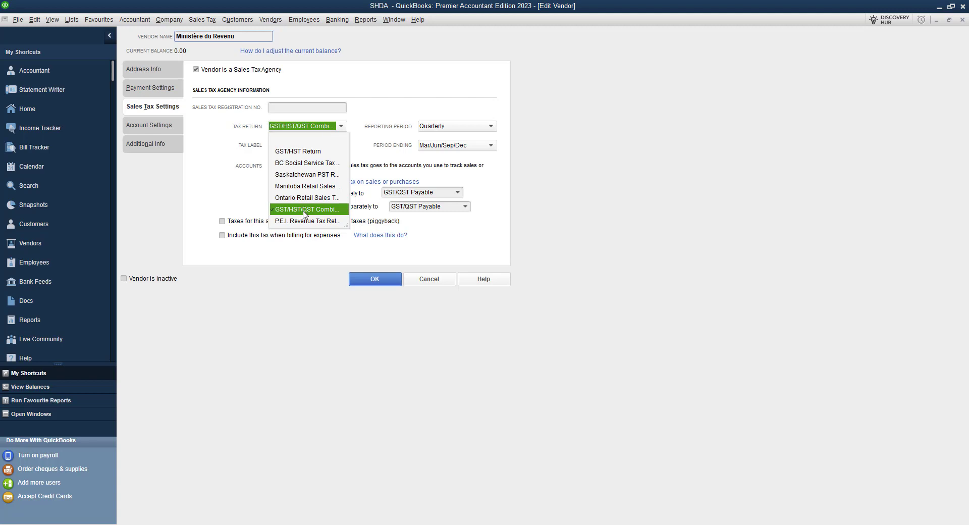
{"action": "left_click", "coordinate": [305, 213]}
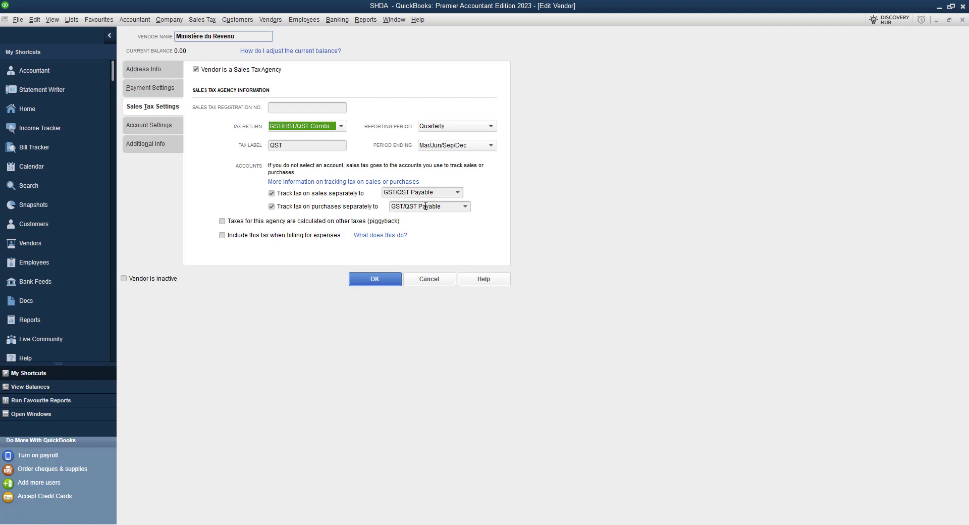
{"action": "left_click", "coordinate": [426, 206]}
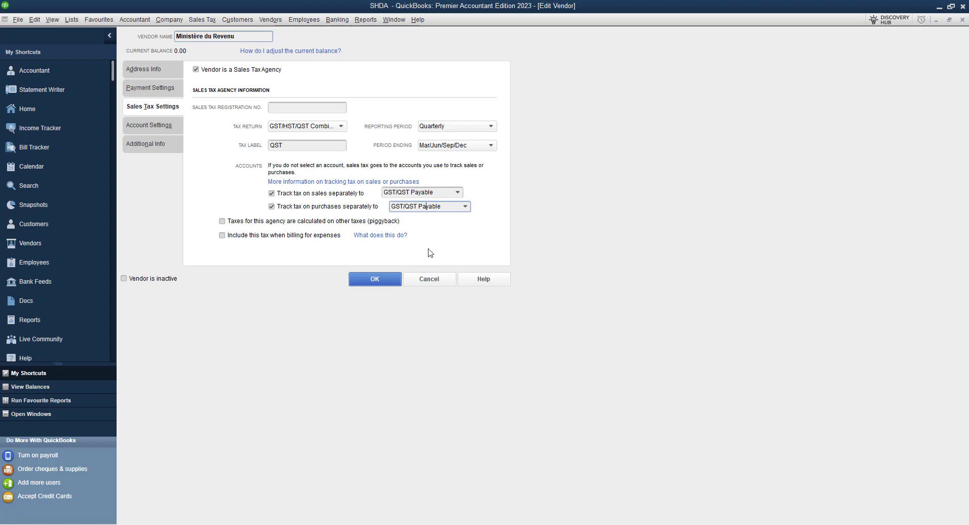
{"action": "left_click", "coordinate": [375, 281]}
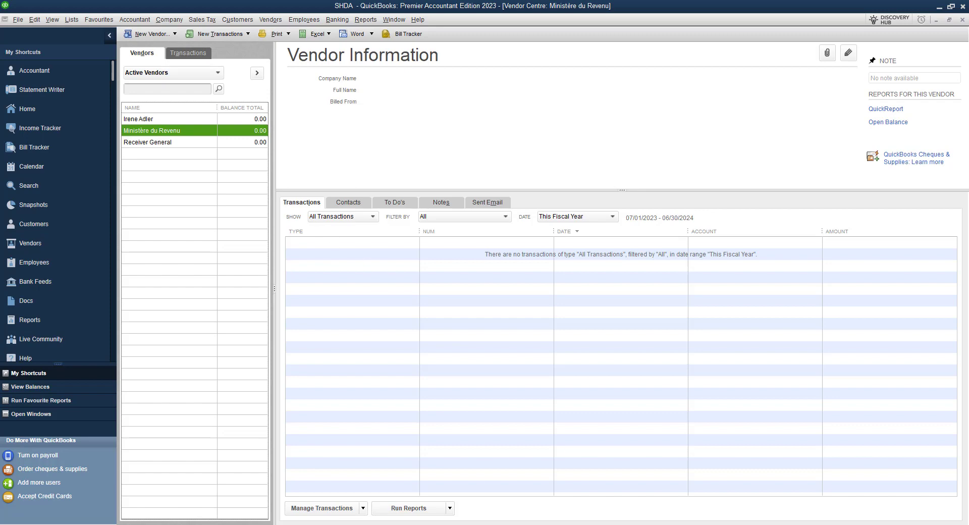
{"action": "left_click", "coordinate": [813, 524]}
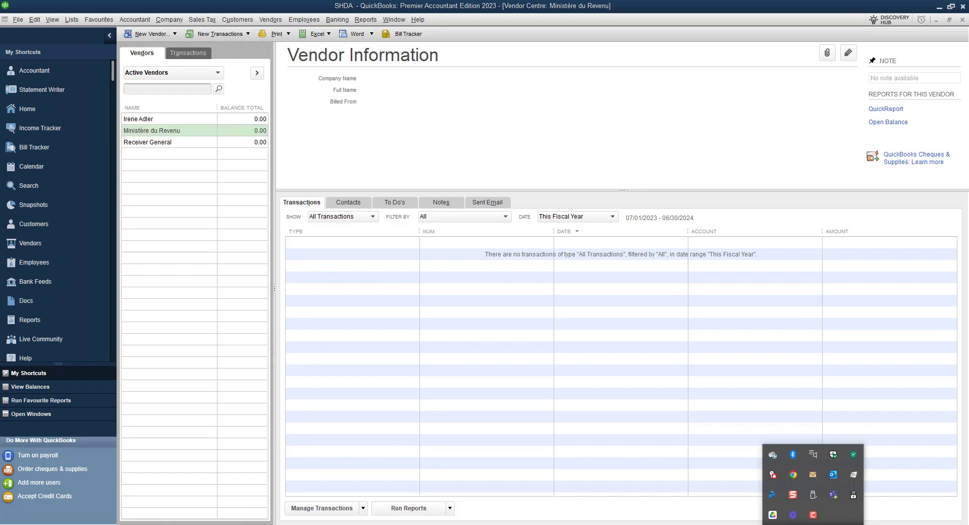